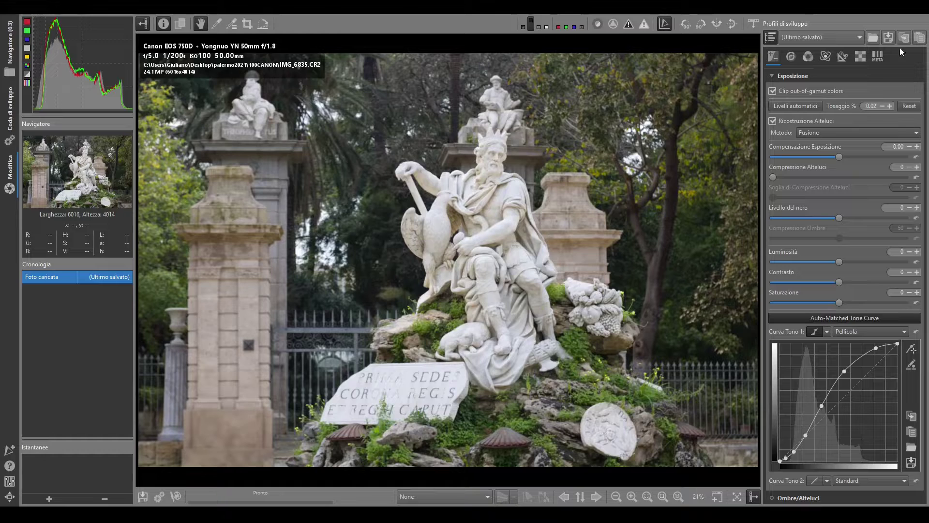
Set the statue photo's white balance temperature to a custom 5563
scroll(847, 242, down, 3)
scroll(849, 236, down, 3)
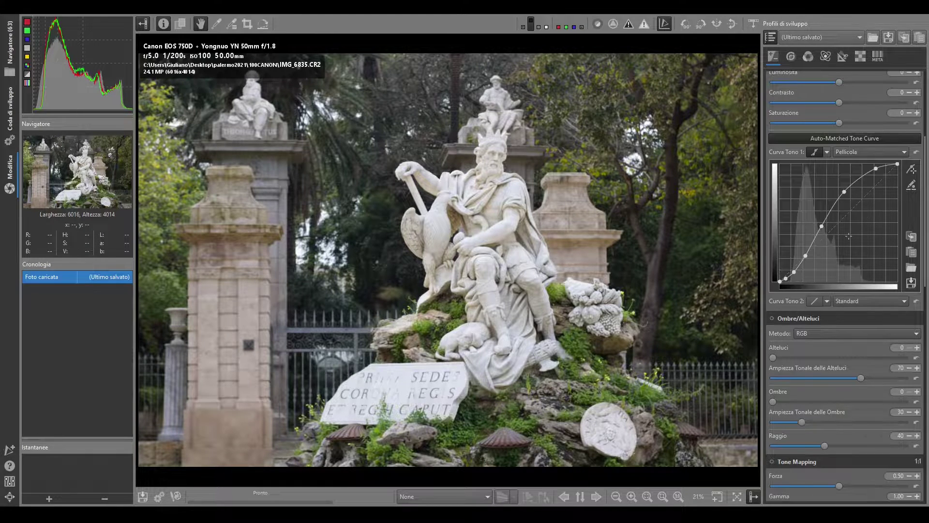
scroll(852, 227, down, 3)
scroll(858, 207, up, 3)
scroll(864, 150, up, 3)
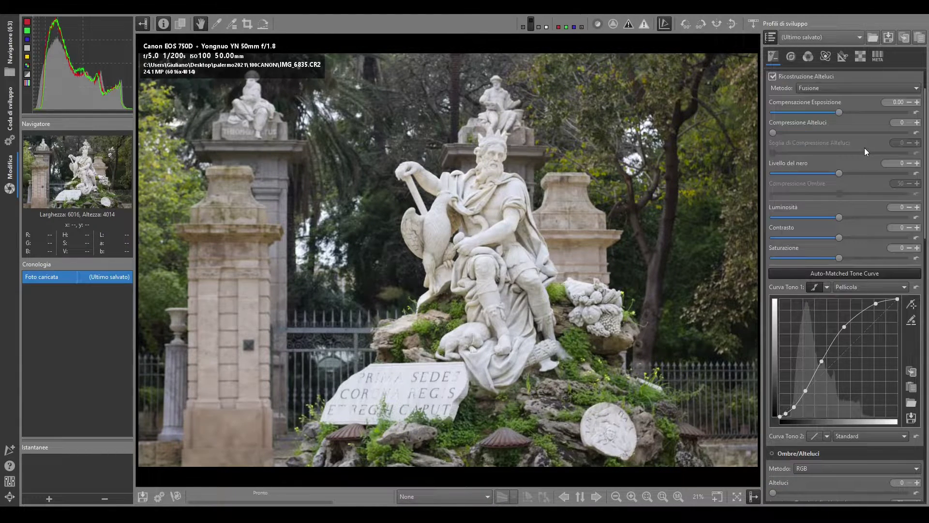
click(826, 57)
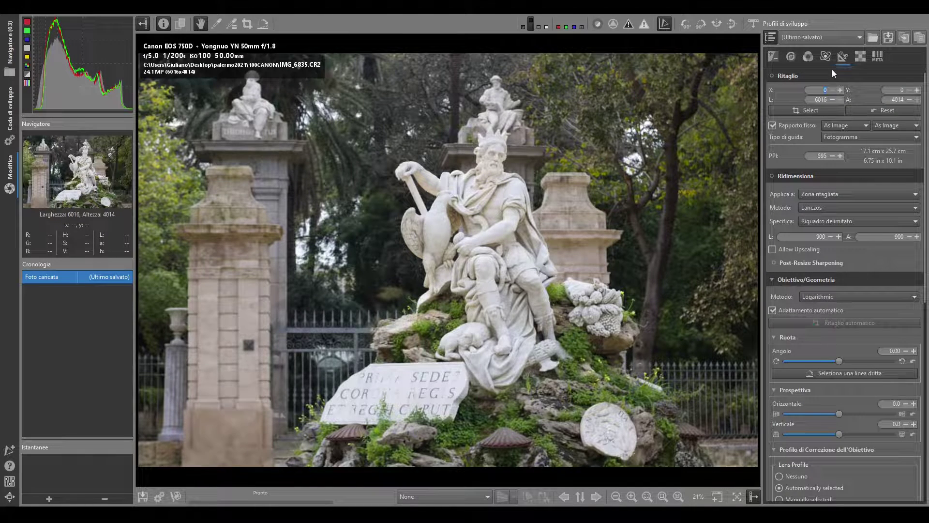
click(826, 56)
click(855, 126)
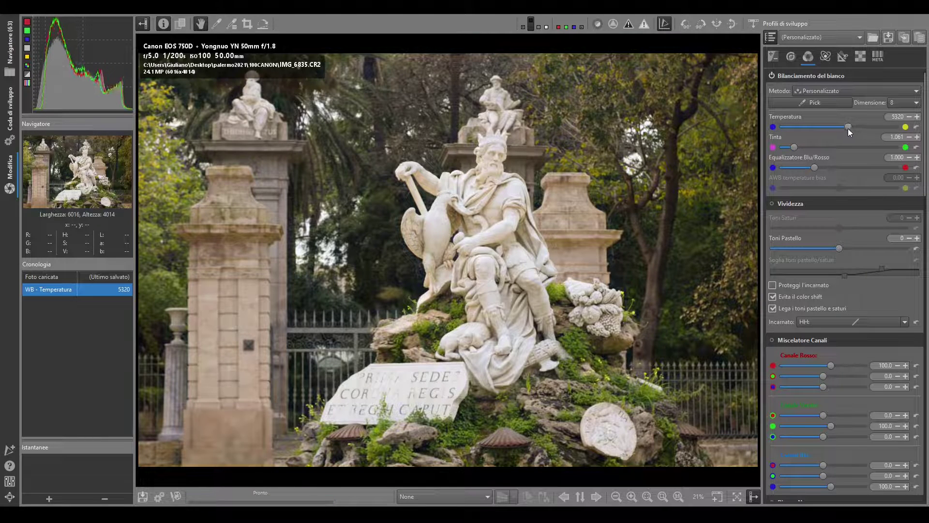
drag(849, 128, 853, 128)
click(773, 57)
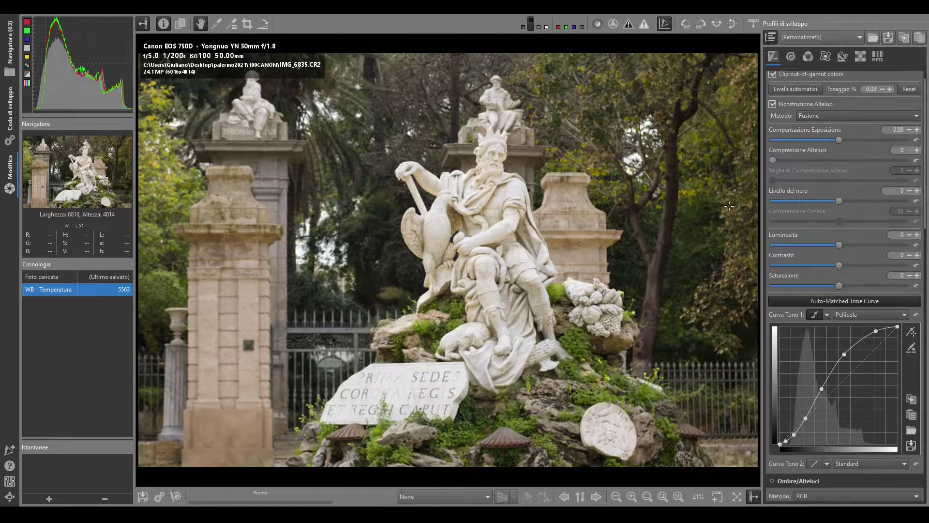
scroll(832, 222, down, 3)
Turn on shadows/highlights and darken the highlights to 72
click(772, 389)
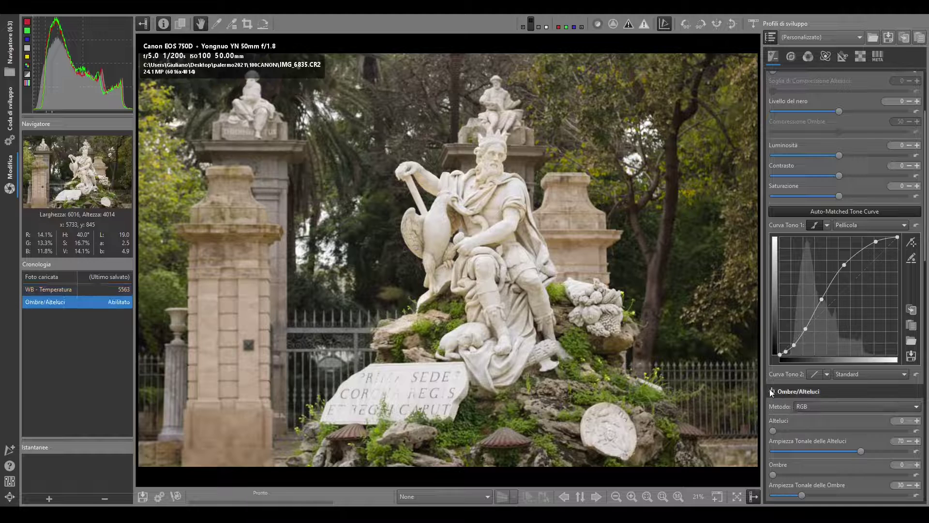
scroll(774, 382, down, 3)
drag(802, 341, 868, 341)
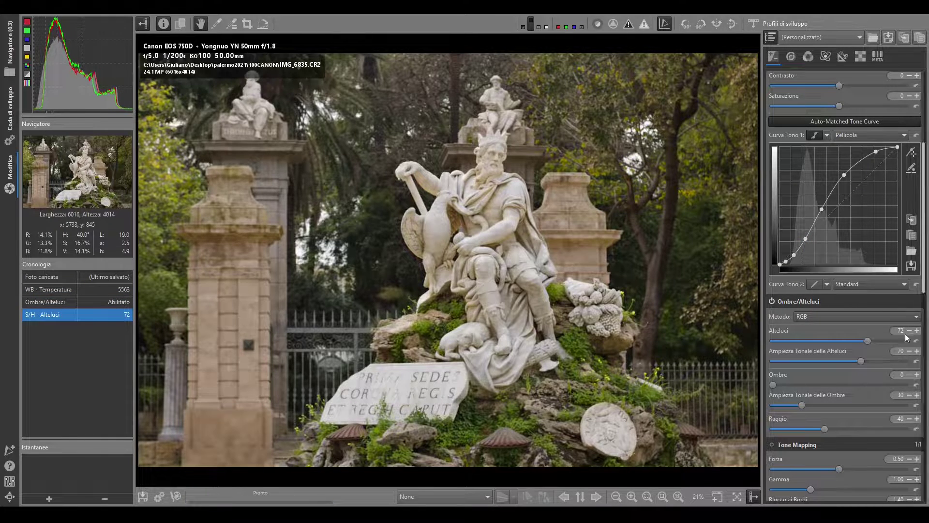
scroll(797, 321, down, 3)
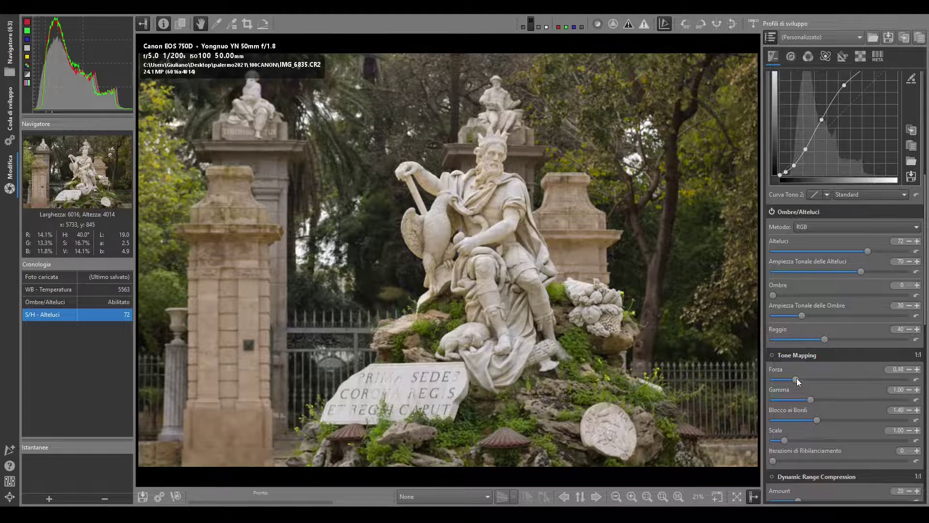
Enable tone mapping with edge stopping 3.54 and gamma 1.23
click(773, 356)
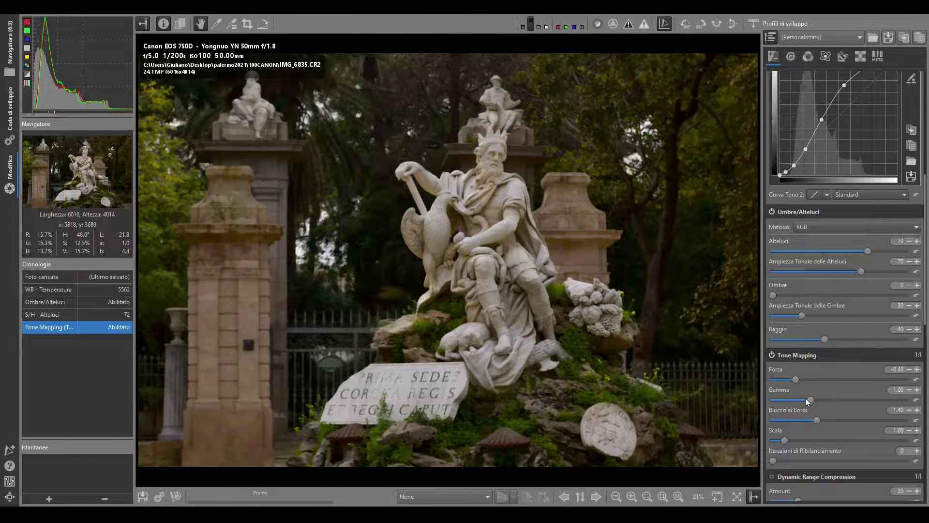
scroll(818, 420, up, 10)
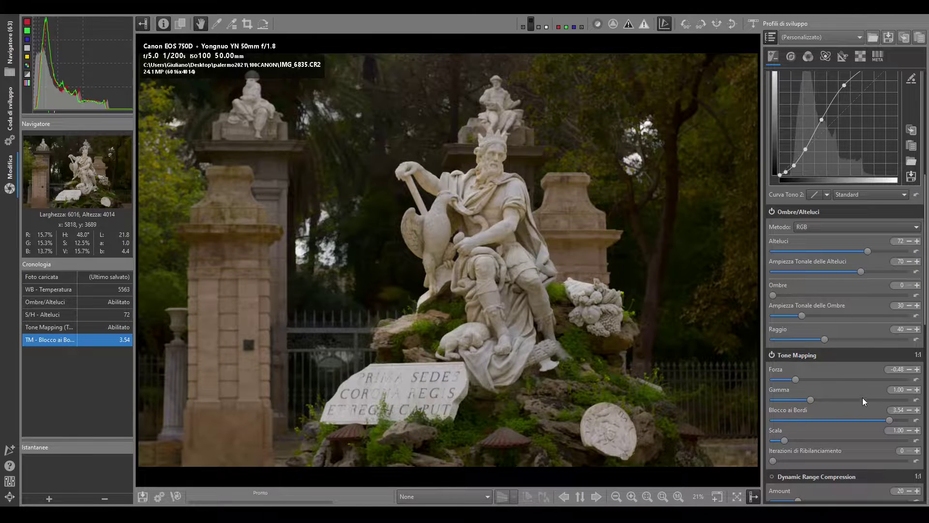
scroll(863, 400, up, 5)
scroll(816, 274, down, 3)
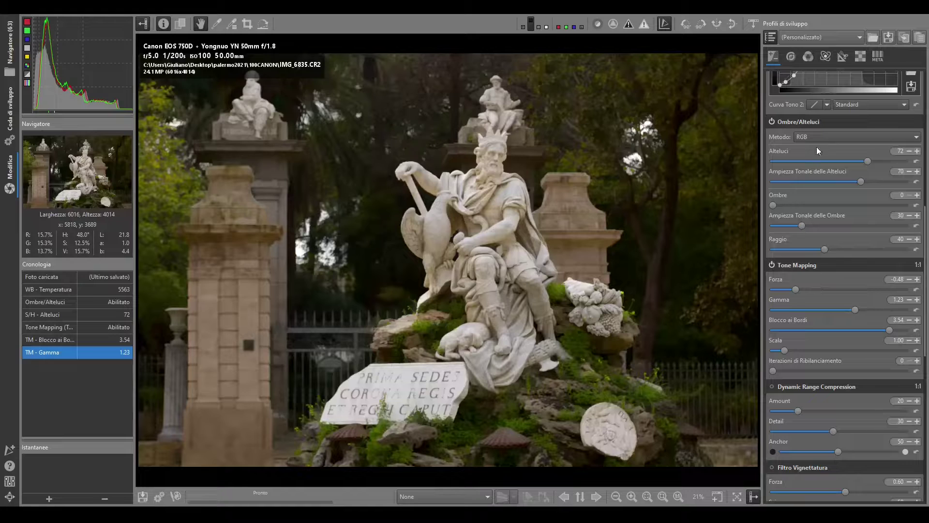
scroll(814, 151, up, 2)
scroll(814, 151, down, 2)
scroll(818, 330, down, 3)
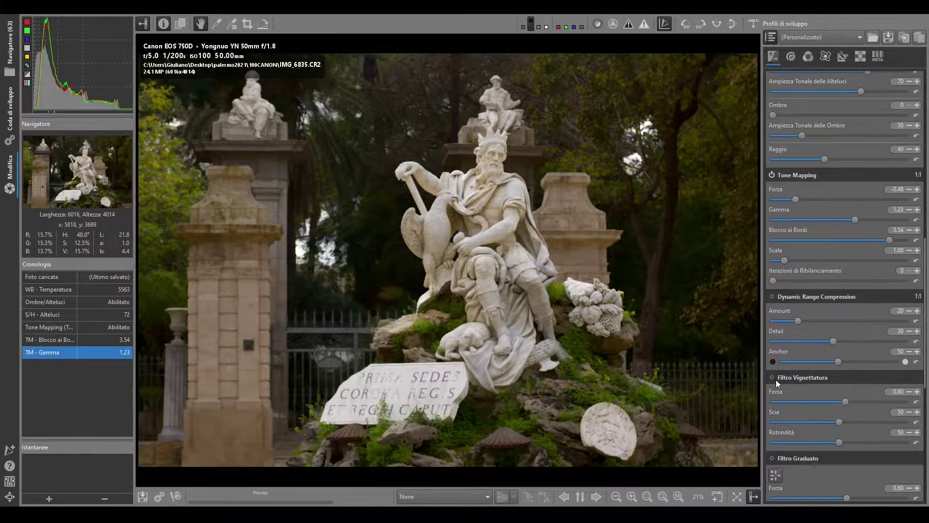
Switch on the vignetting filter
click(773, 377)
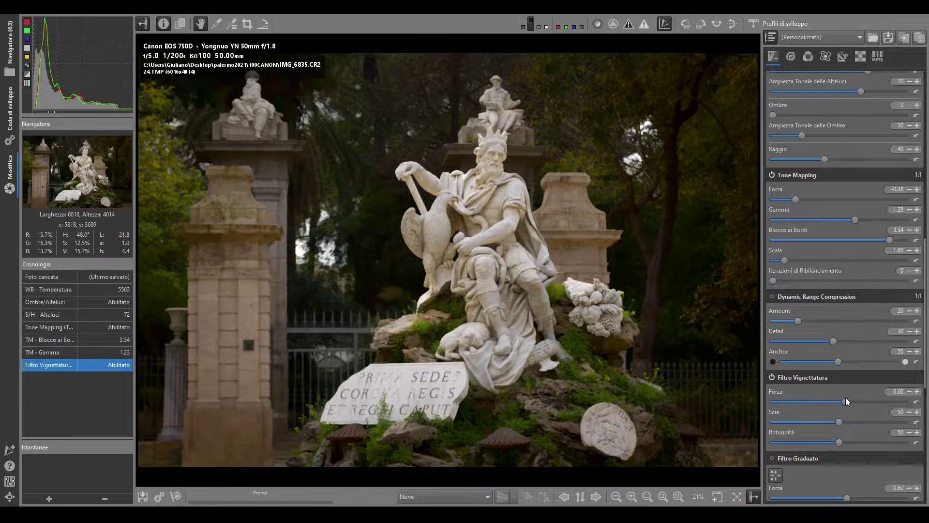
scroll(855, 215, up, 10)
scroll(846, 111, up, 3)
scroll(846, 115, up, 2)
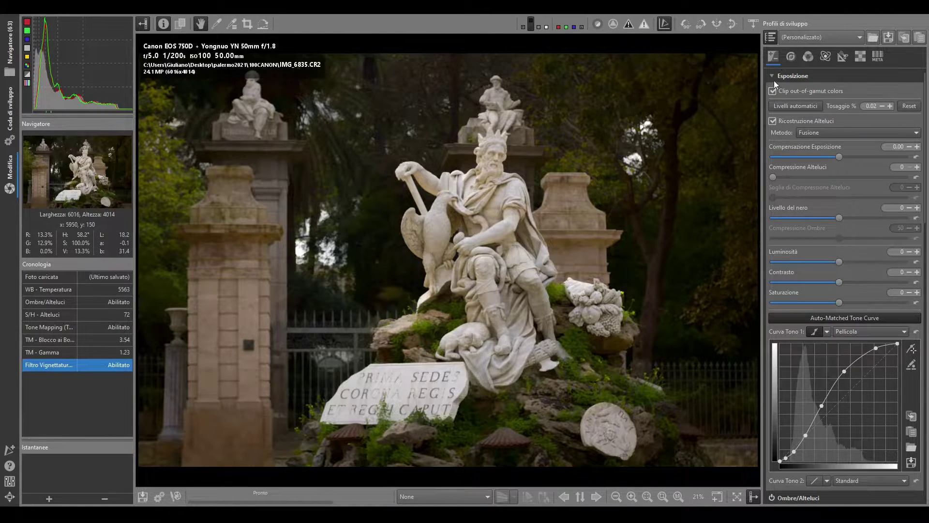
Turn on Vibrance (Vividezza) in the colour settings
click(827, 57)
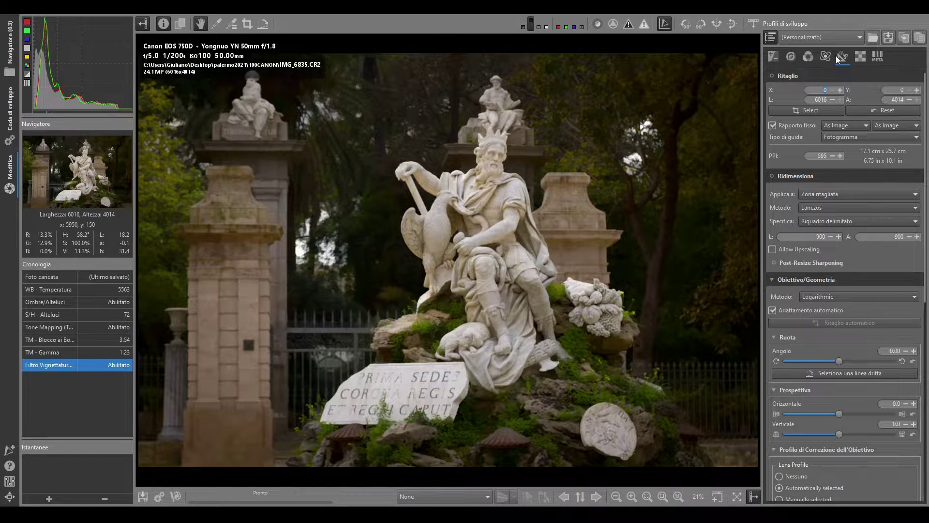
click(826, 56)
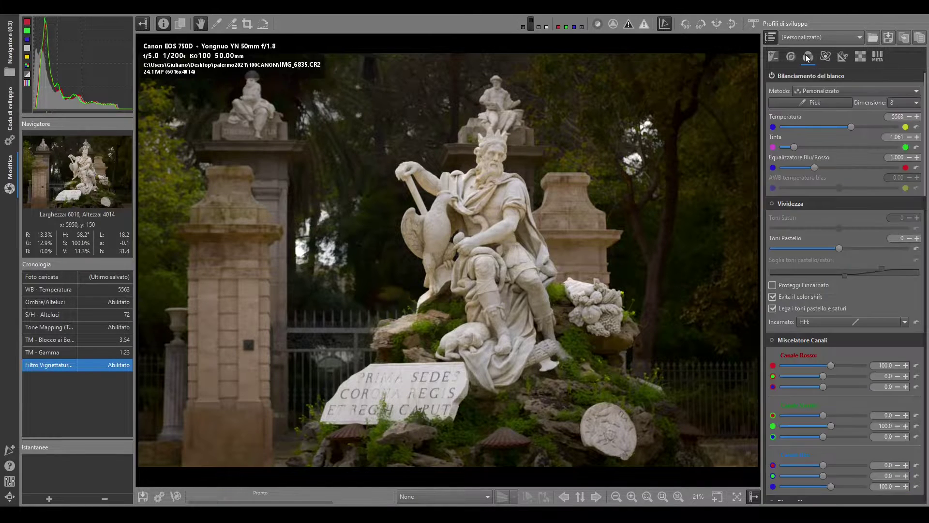
click(773, 203)
Cool the white balance to 5217, then nudge it up to 5322
drag(852, 126, 851, 126)
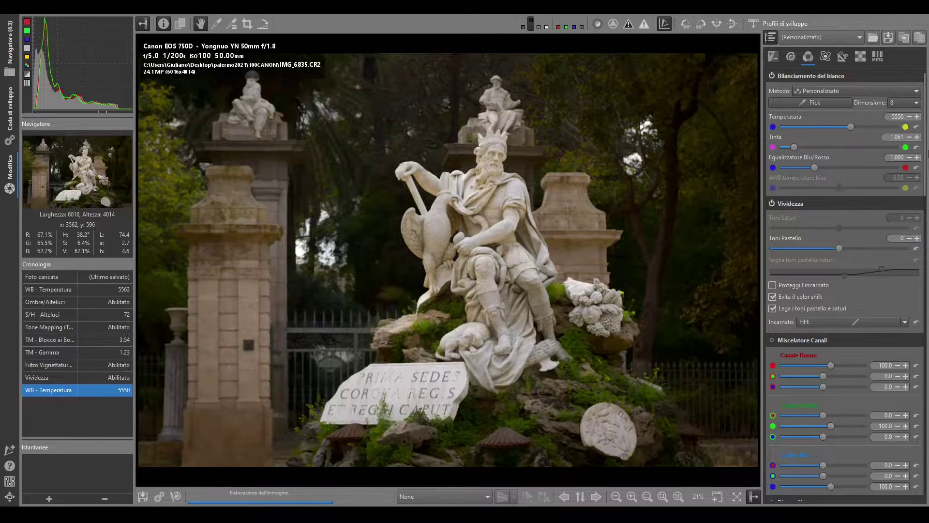
click(847, 128)
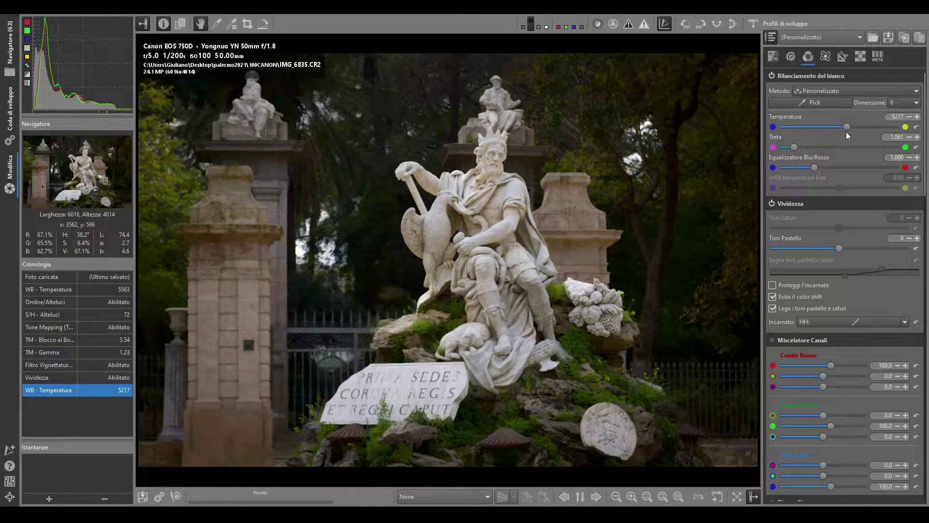
click(917, 117)
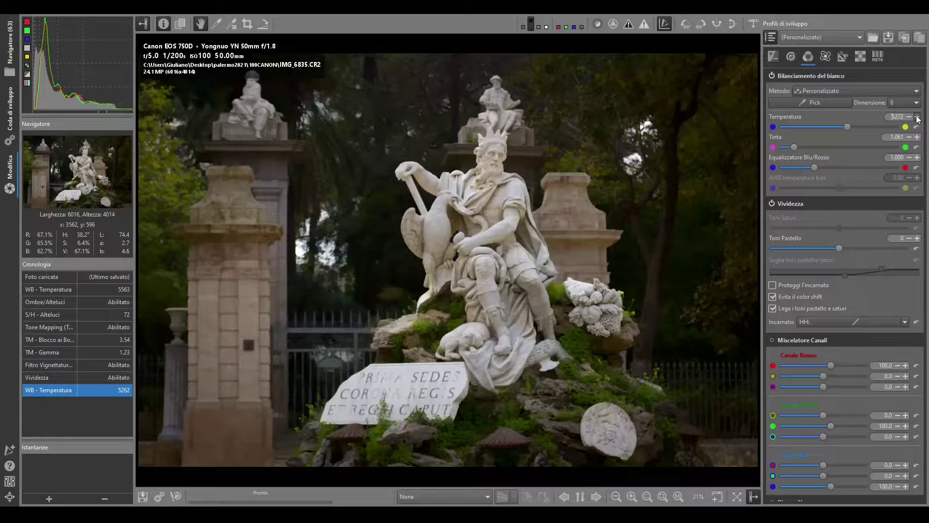
click(917, 116)
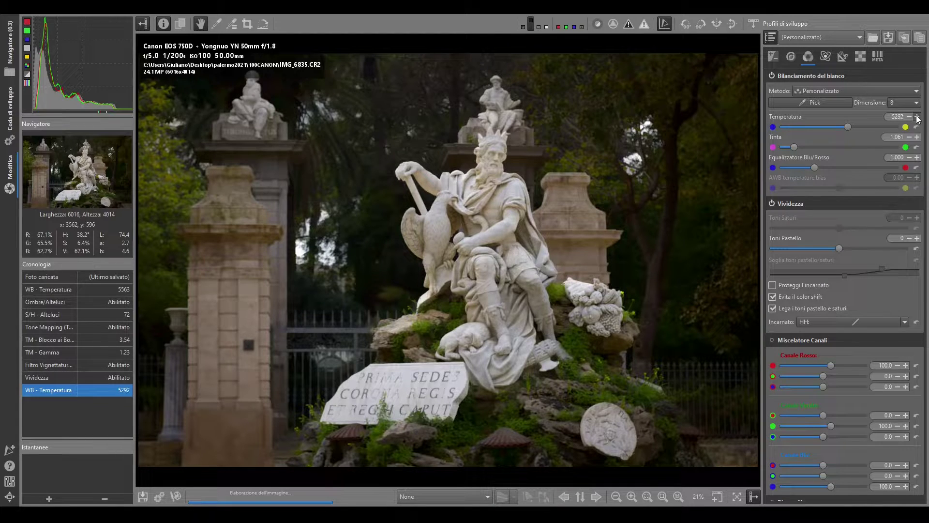
click(917, 117)
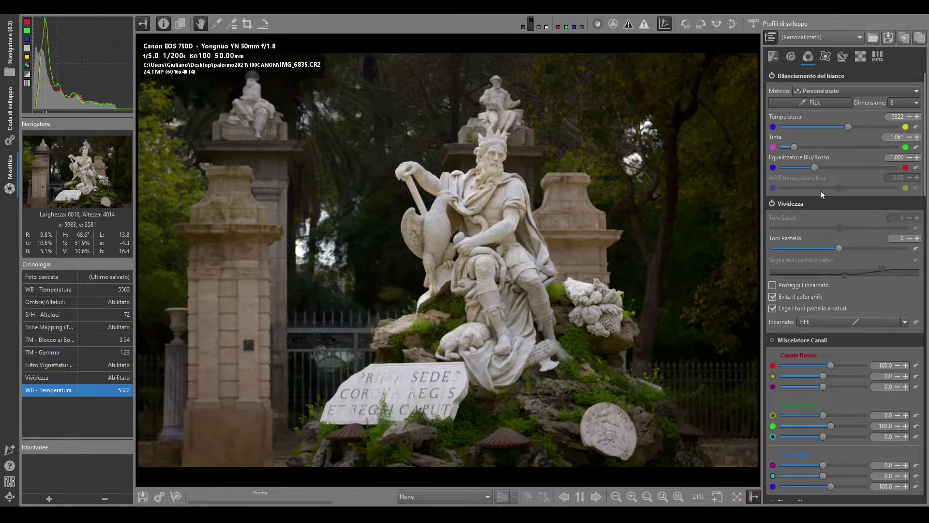
click(773, 56)
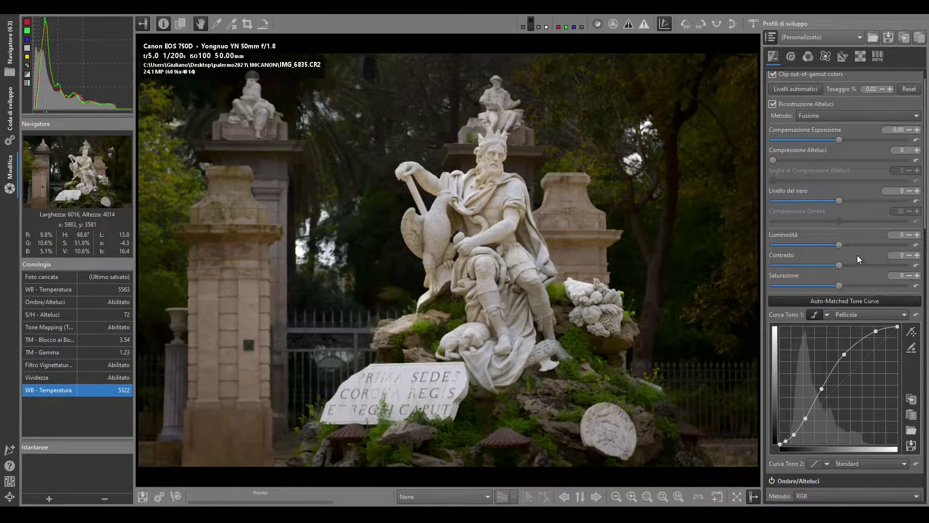
Set the black level to 745 and keep contrast at 1
click(845, 201)
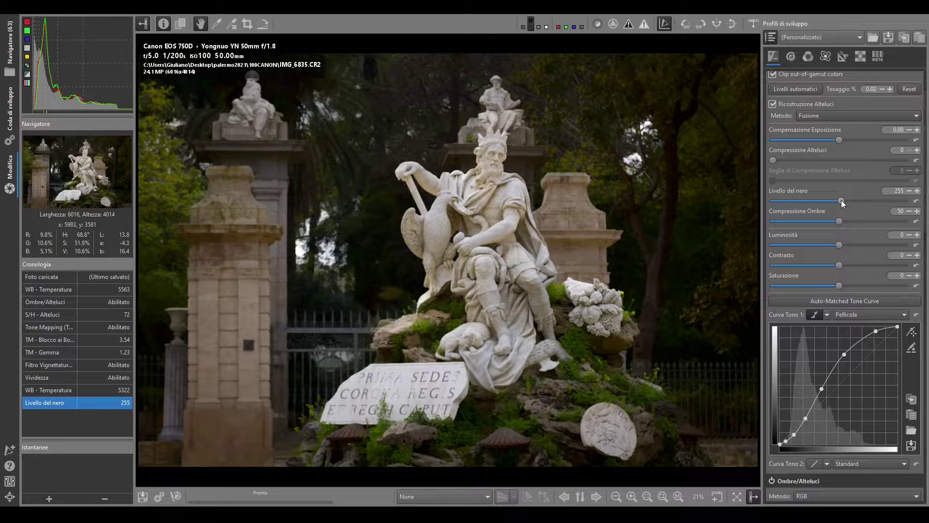
click(844, 200)
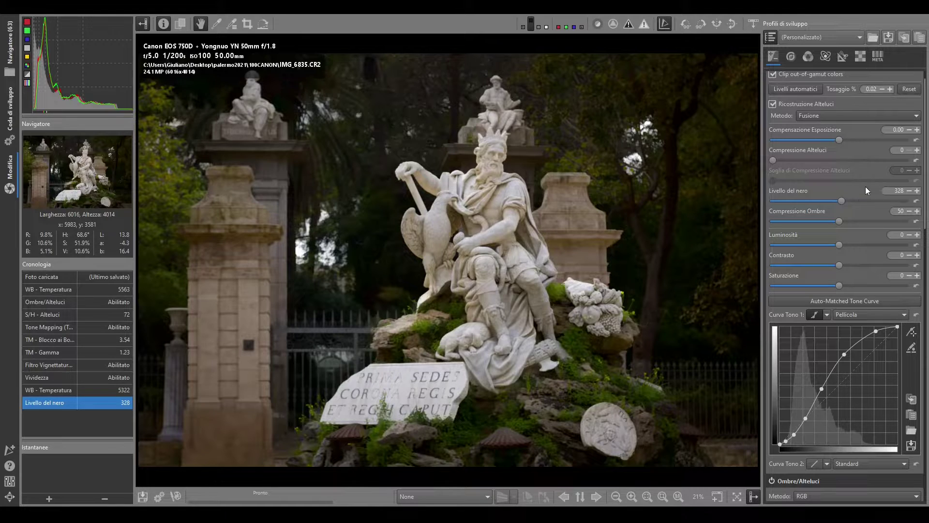
drag(841, 200, 846, 200)
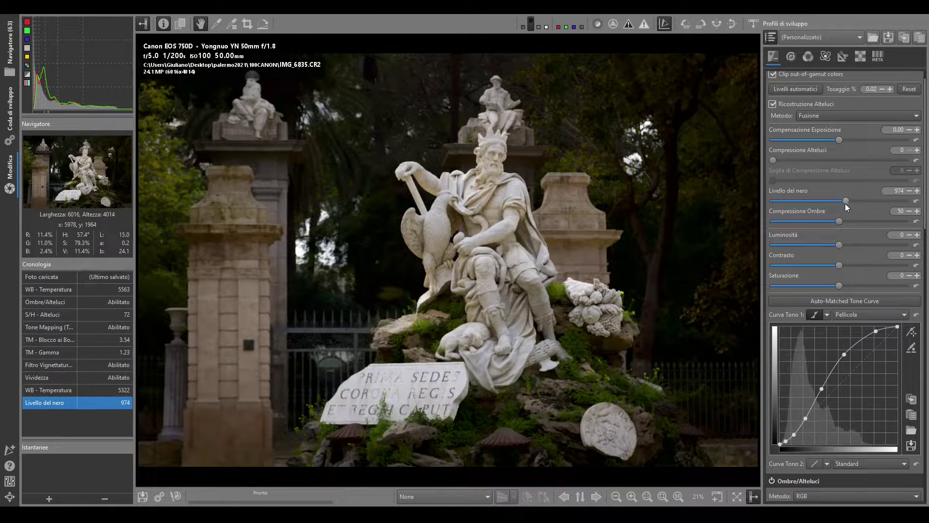
drag(846, 201, 842, 201)
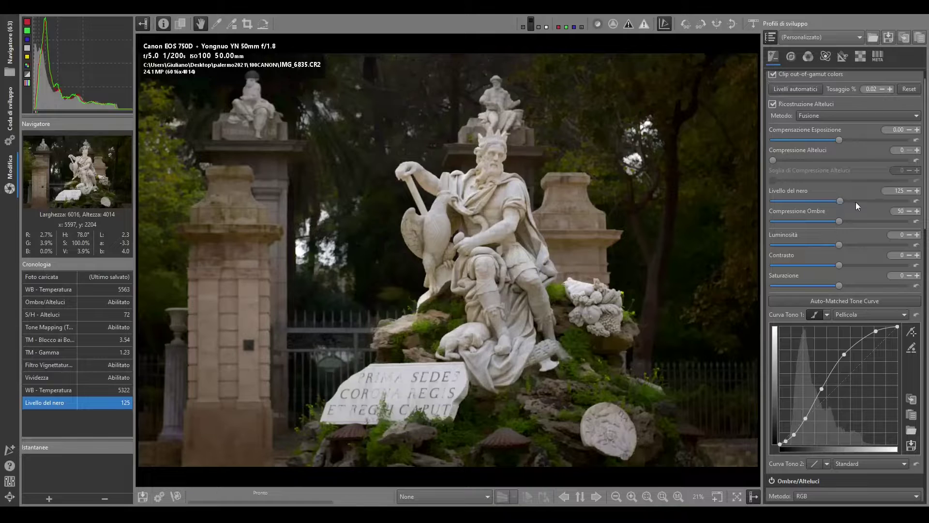
click(844, 200)
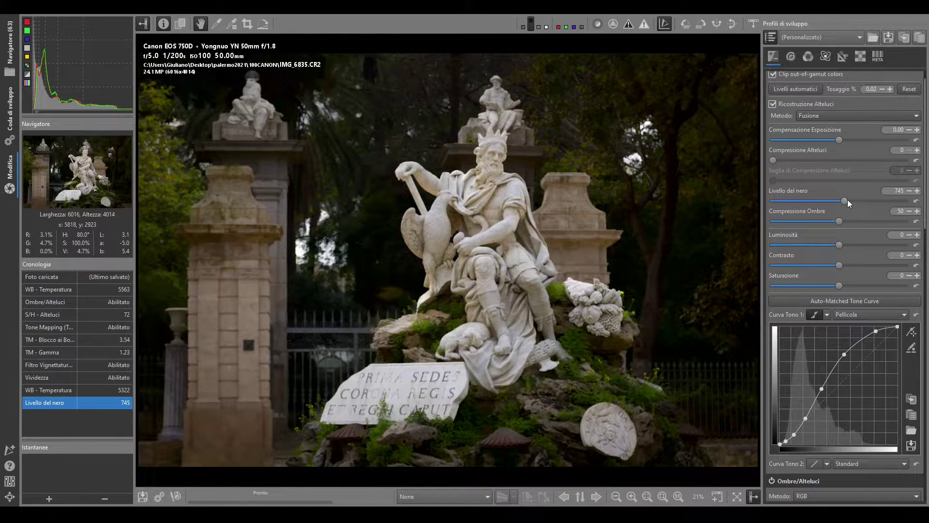
drag(841, 265, 846, 265)
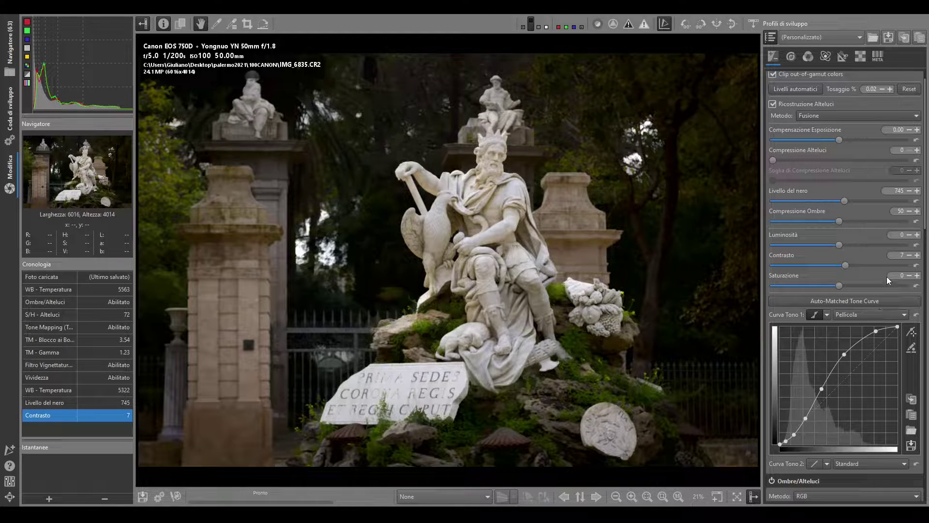
drag(848, 265, 844, 266)
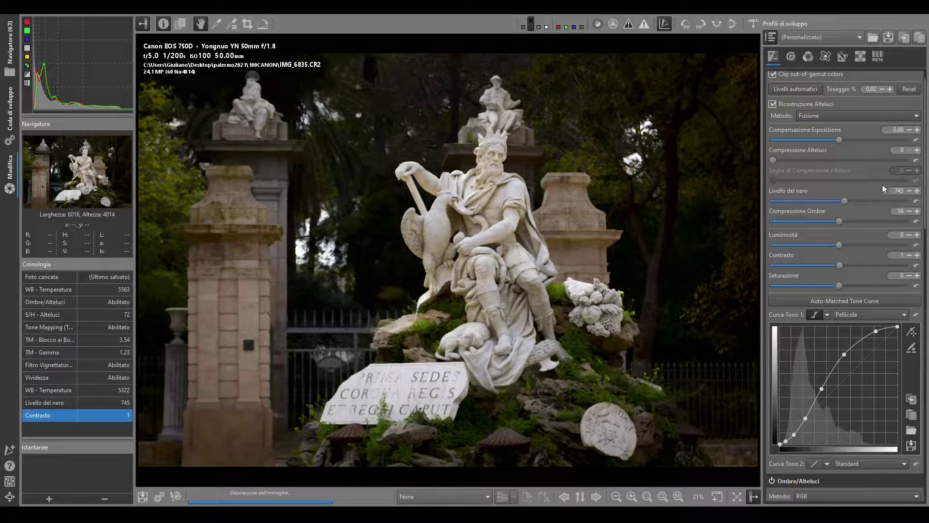
Raise the vibrance pastel tones to 19
scroll(807, 258, down, 2)
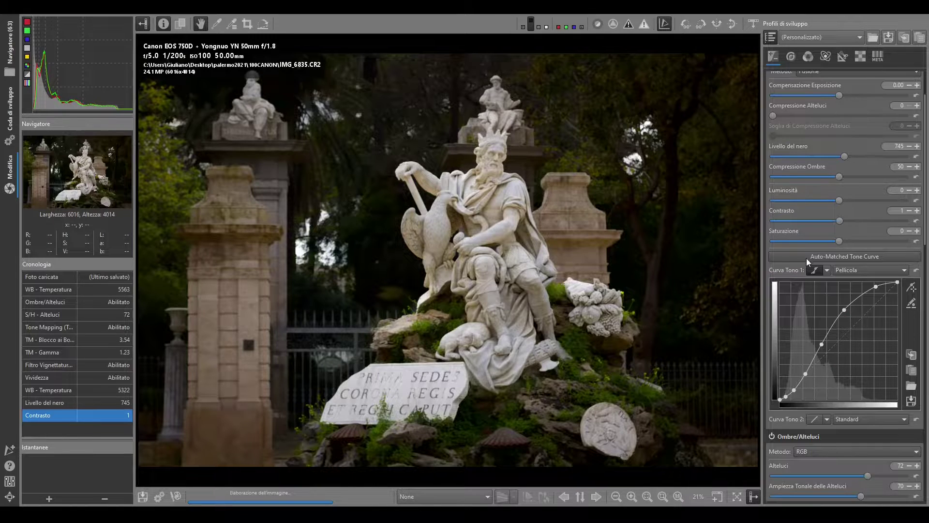
click(826, 57)
click(808, 56)
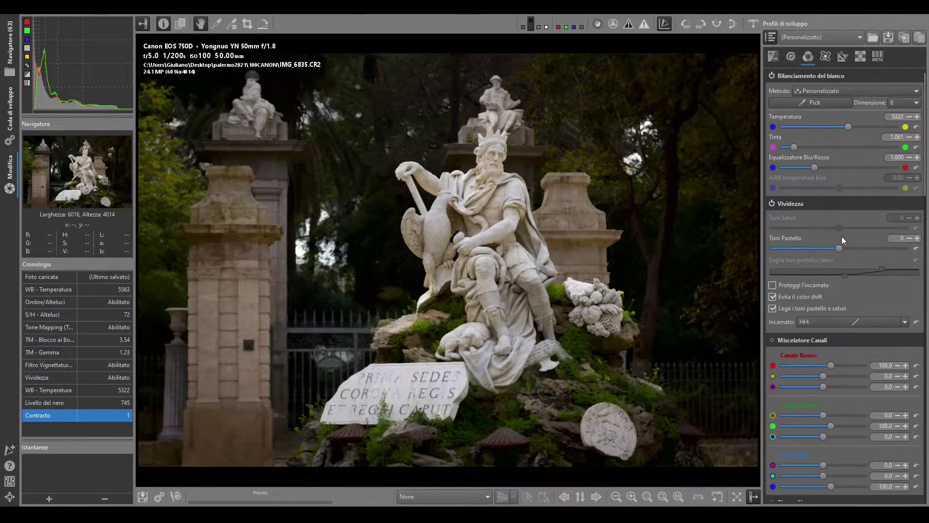
drag(835, 244, 849, 247)
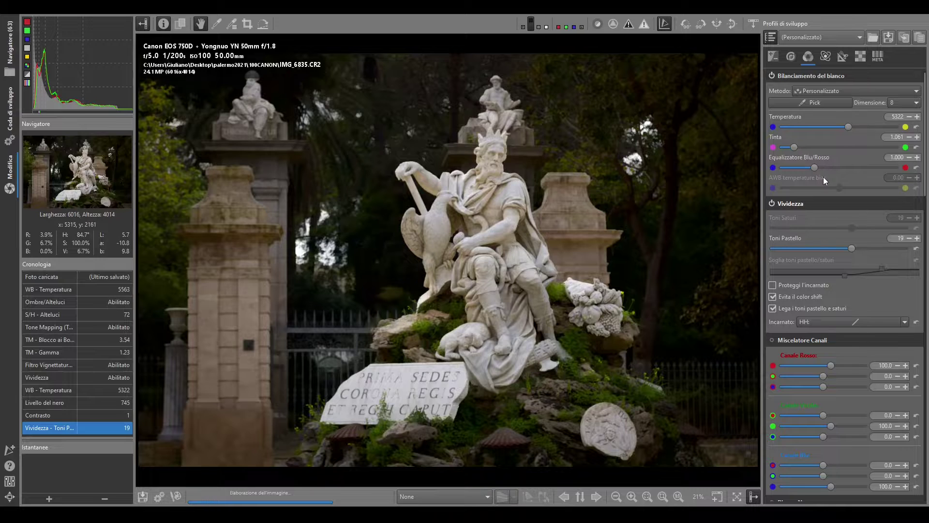
Set the vignette strength to 0.57, after trying 0.93, and feather to 64
click(774, 56)
scroll(830, 257, down, 5)
scroll(847, 373, down, 3)
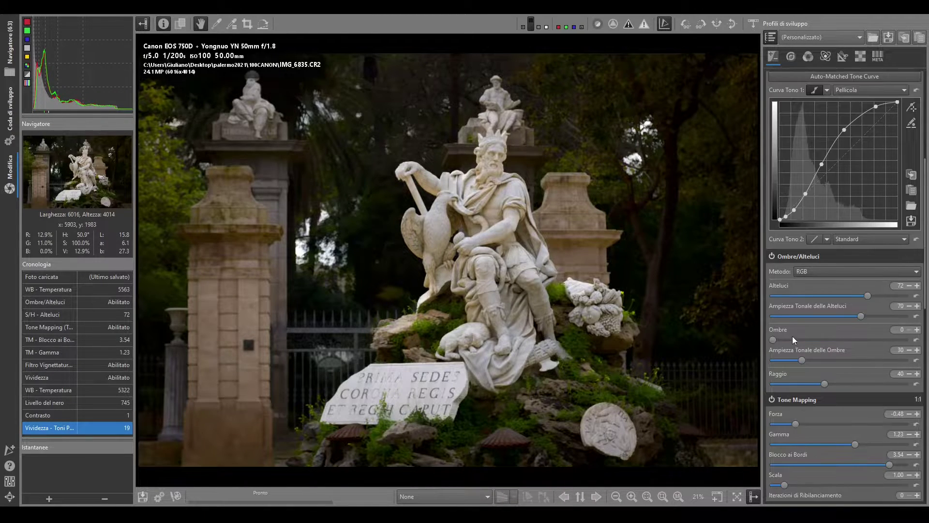
scroll(784, 399, down, 3)
scroll(773, 437, down, 3)
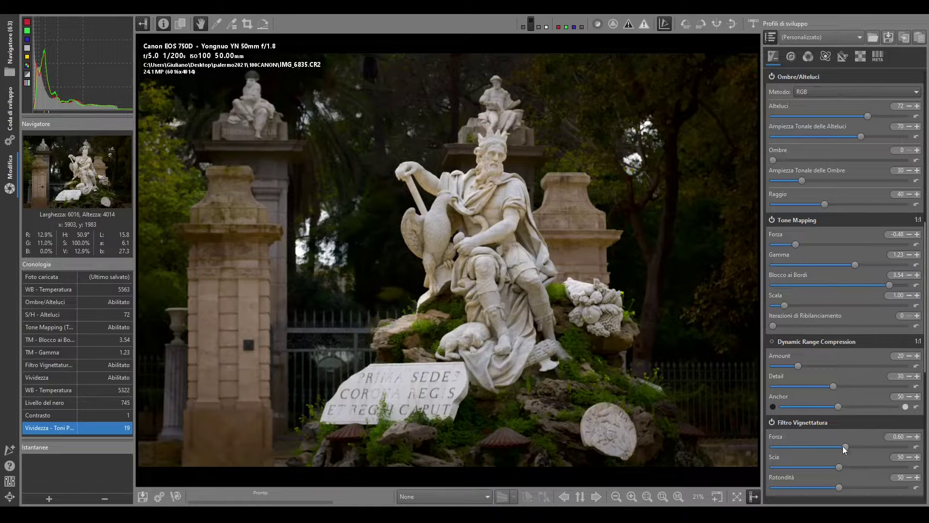
drag(848, 446, 858, 467)
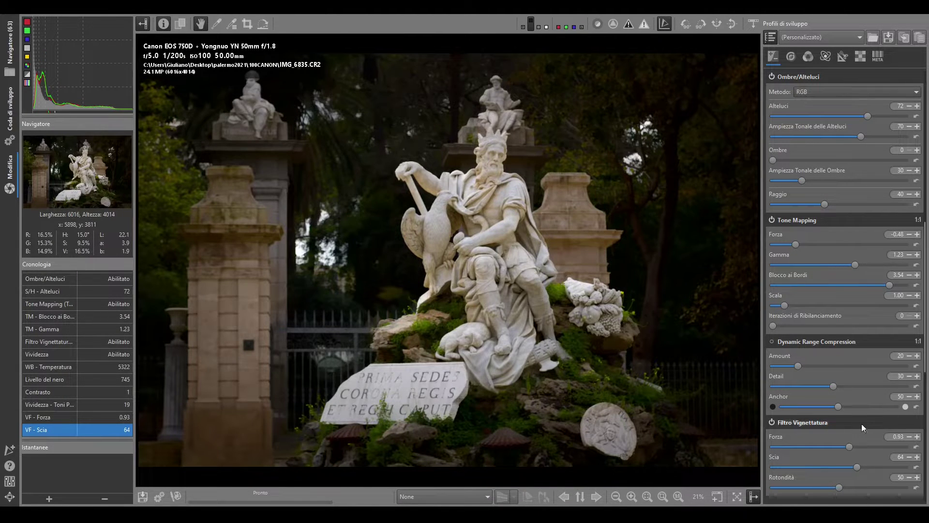
drag(850, 446, 846, 446)
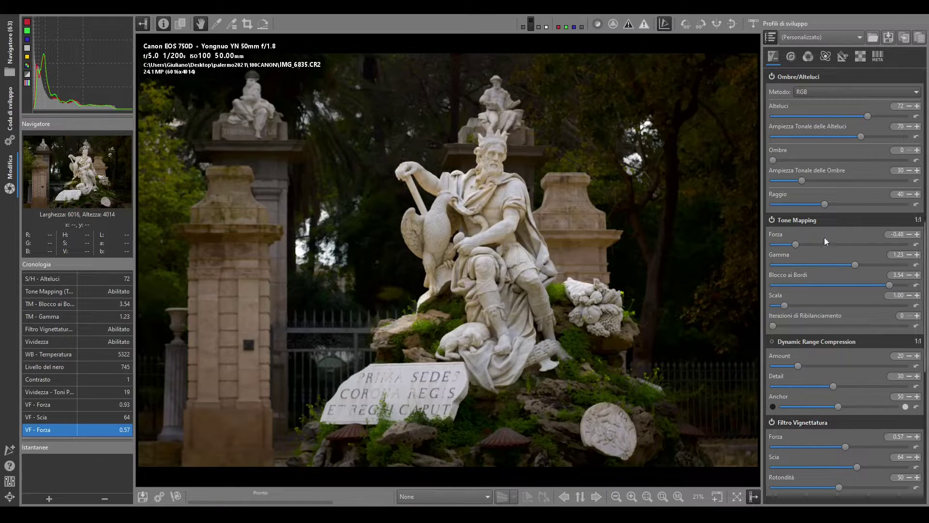
scroll(859, 229, up, 5)
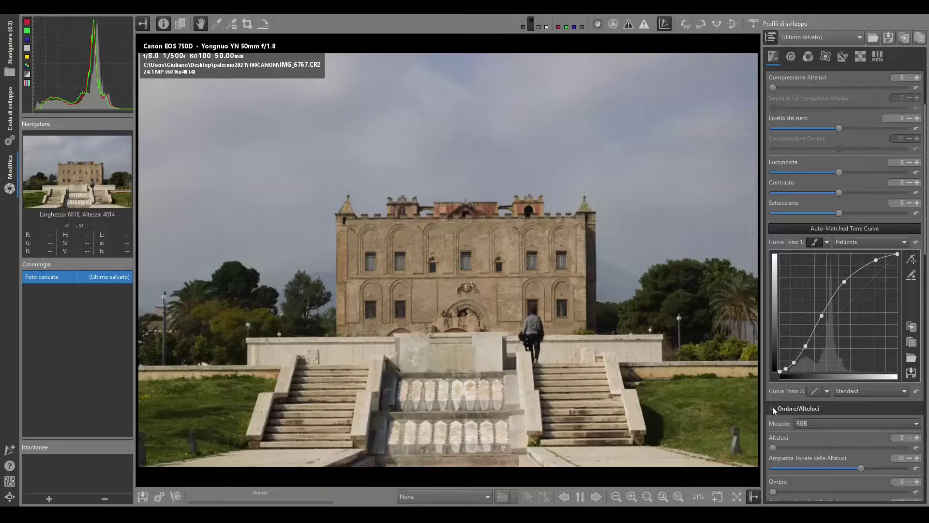
Enable shadows/highlights on the palace photo with highlights 41 and shadows 0
click(773, 408)
drag(773, 447, 827, 443)
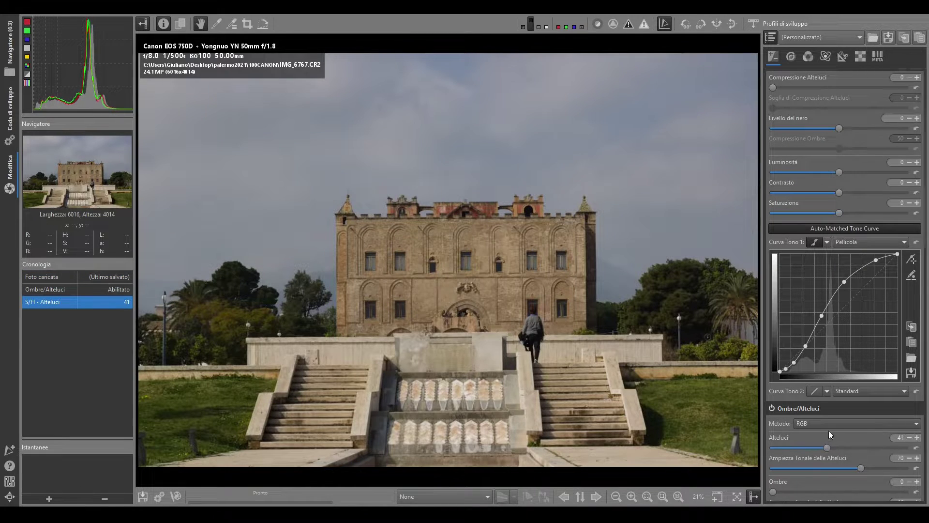
scroll(829, 431, down, 3)
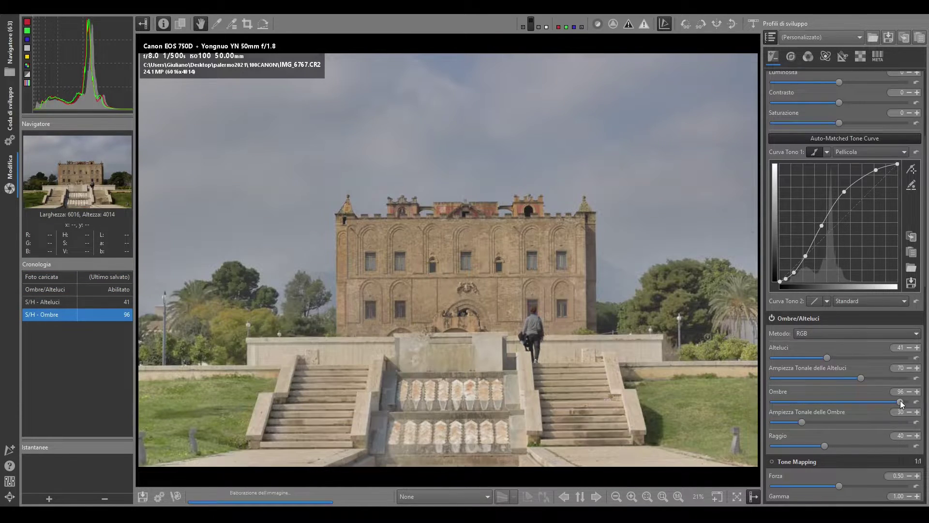
mouse_move(774, 403)
mouse_down()
mouse_move(791, 399)
mouse_move(710, 405)
mouse_up()
Boost the palace photo's contrast, then ease it back to 26
scroll(873, 301, up, 2)
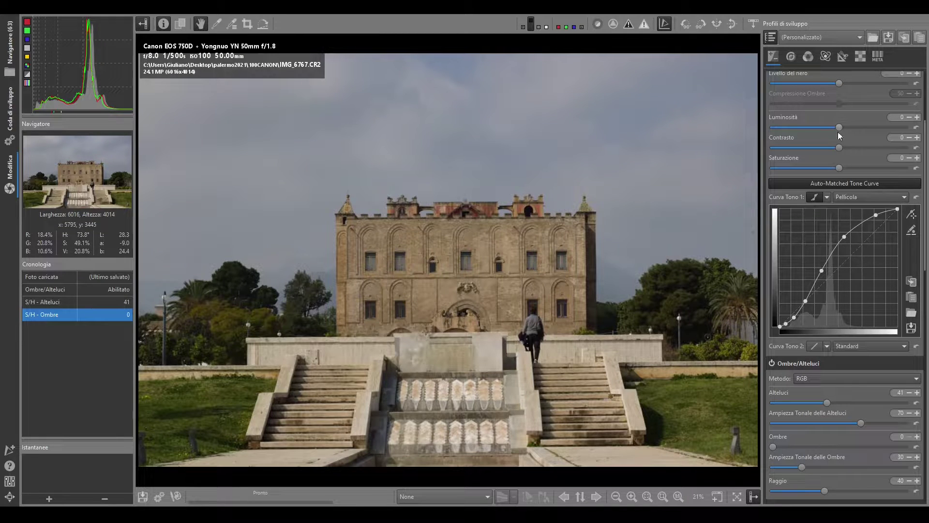
drag(840, 148, 870, 148)
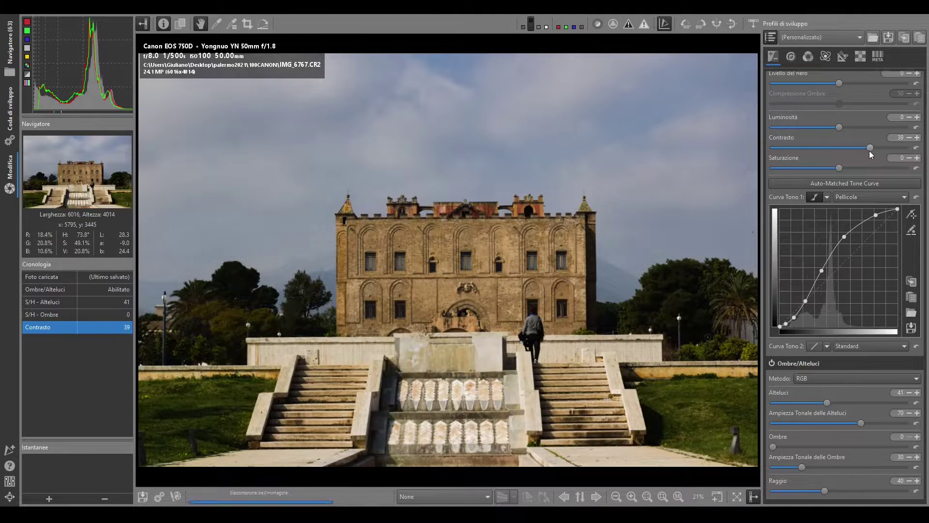
drag(878, 150, 861, 151)
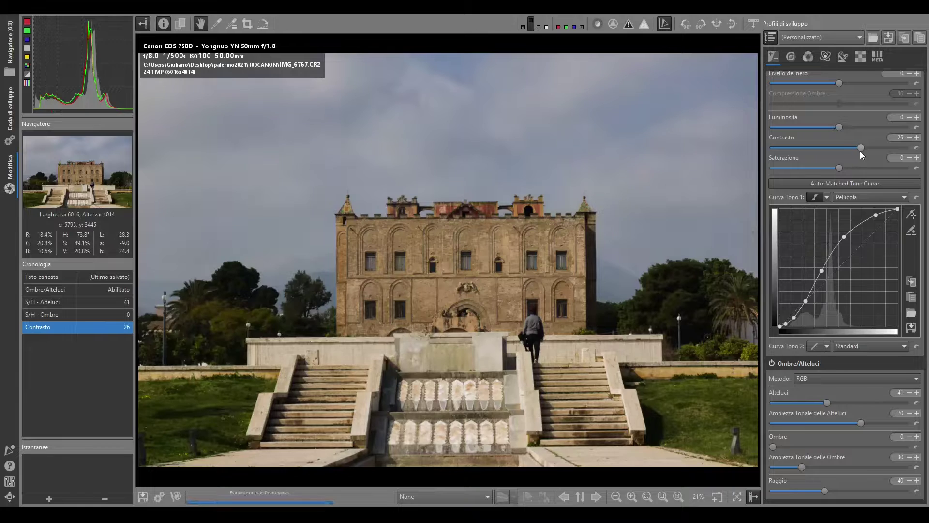
scroll(909, 196, down, 1)
scroll(871, 290, down, 1)
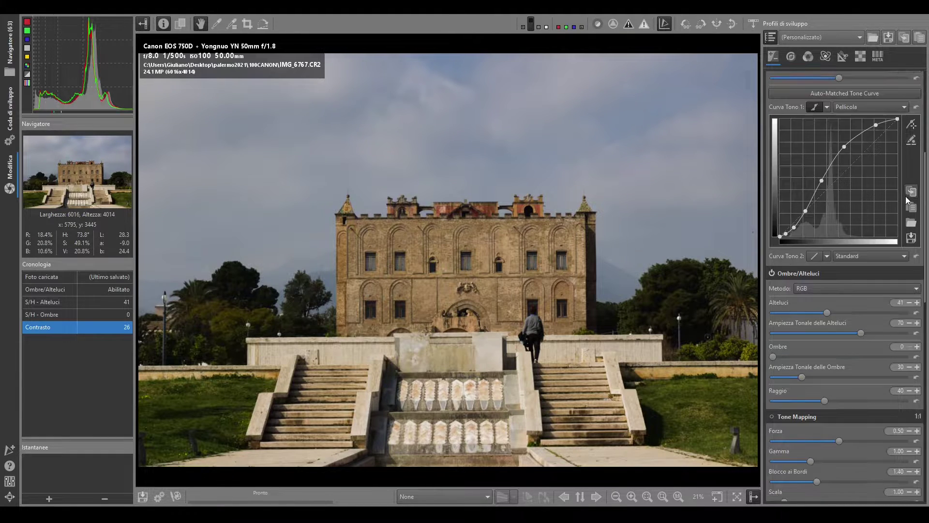
scroll(806, 375, down, 1)
scroll(787, 438, down, 2)
Try the graduated filter, then switch it back off
click(772, 431)
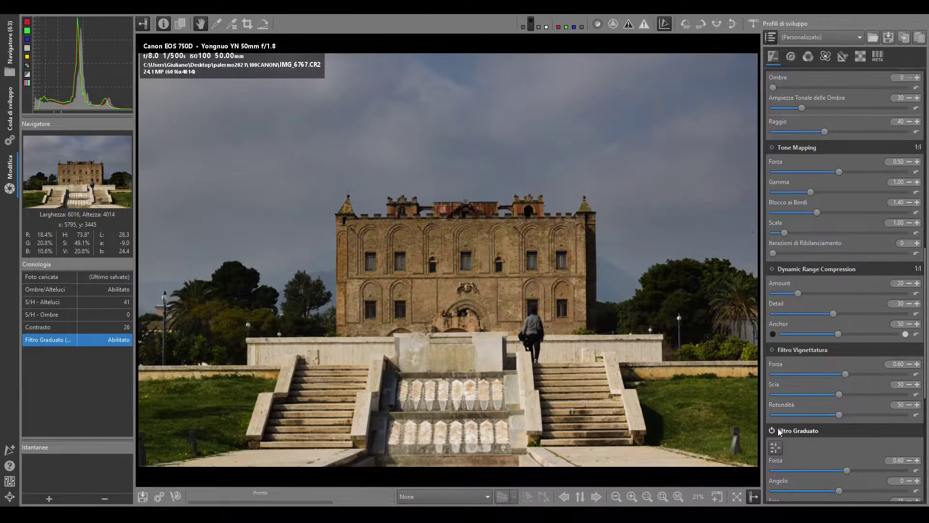
click(772, 431)
scroll(791, 332, down, 1)
scroll(864, 319, down, 1)
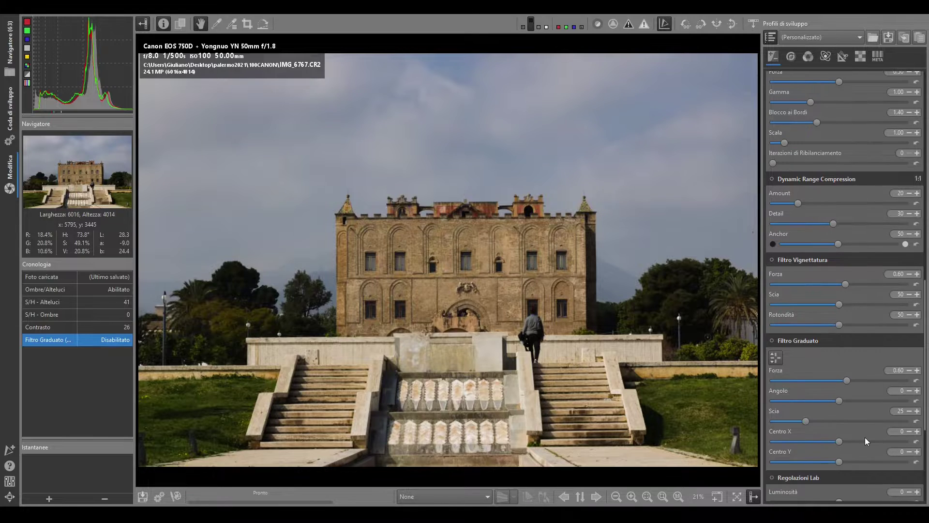
scroll(867, 364, down, 1)
scroll(823, 295, up, 1)
scroll(831, 290, up, 1)
scroll(806, 160, up, 1)
Enable tone mapping with strength -0.21, edge stopping 3.87 and gamma 1.39
click(772, 147)
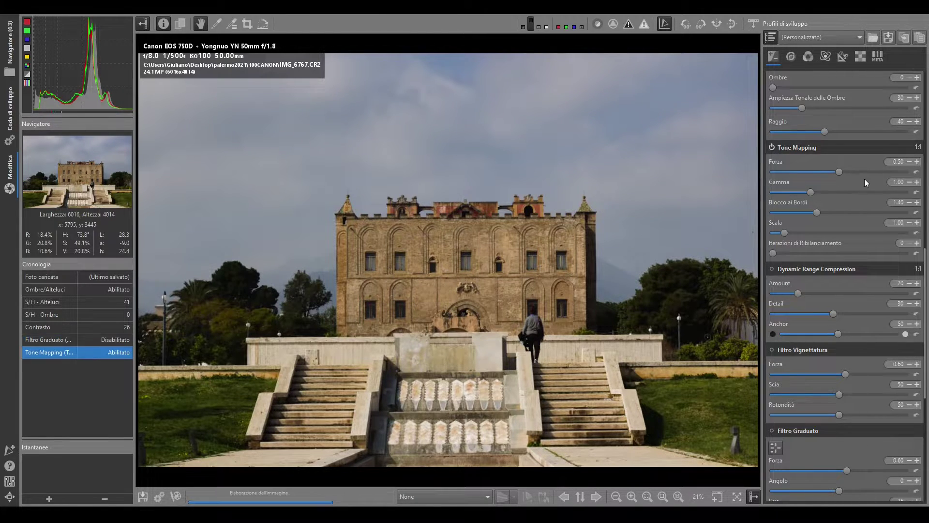
click(807, 172)
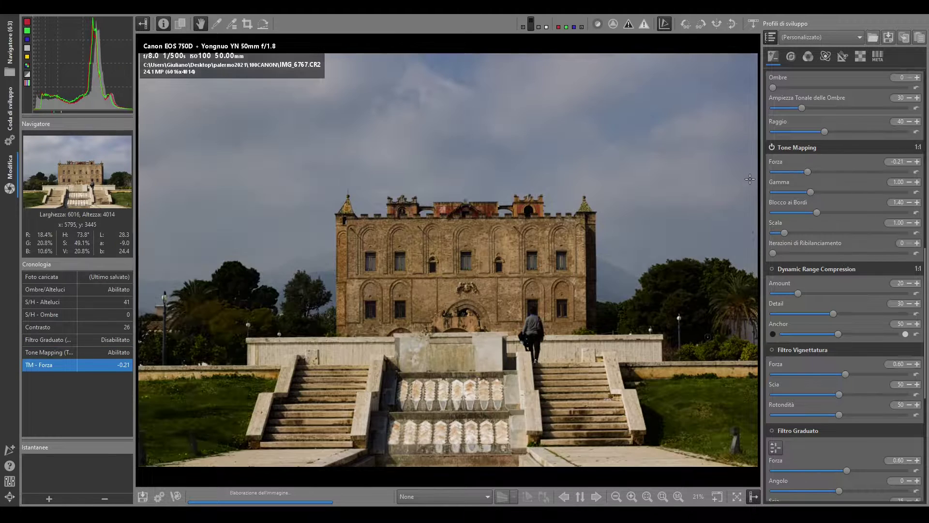
drag(818, 212, 902, 213)
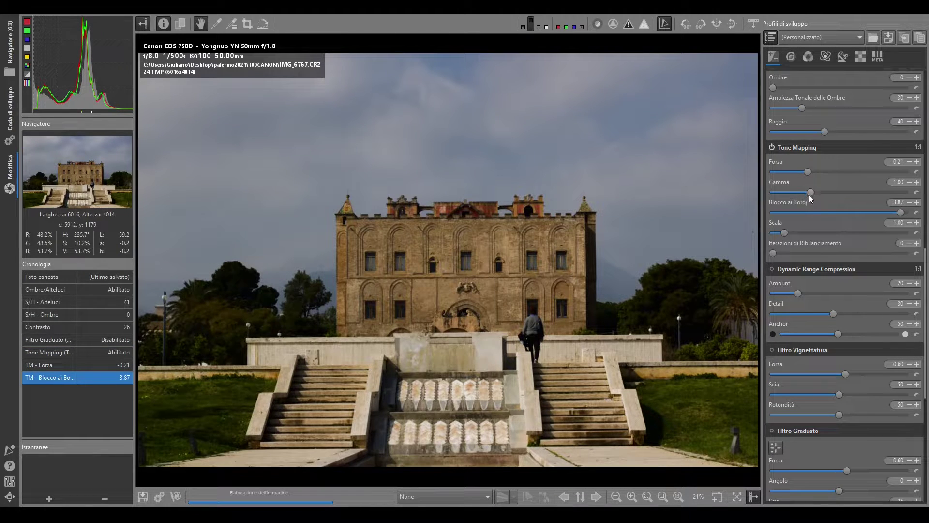
scroll(811, 194, up, 5)
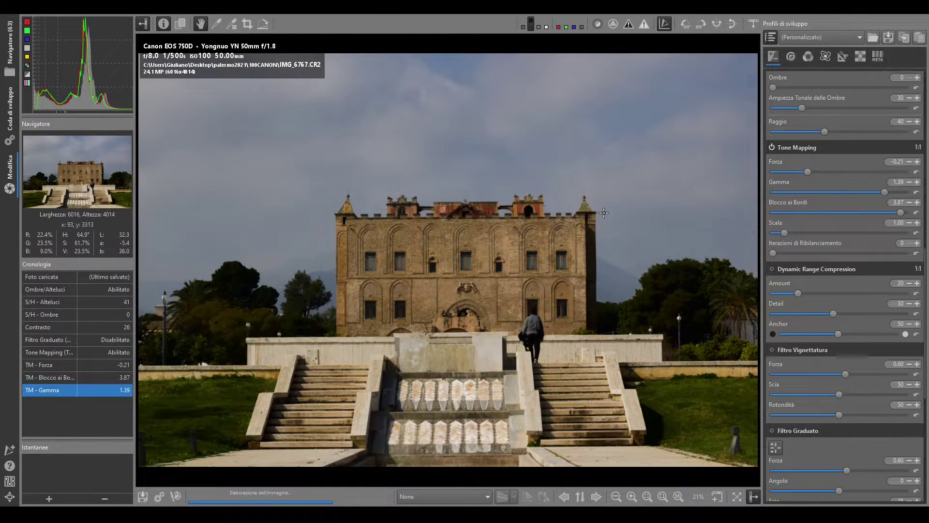
Raise the palace photo's black level, pushing it up to 2308
scroll(880, 204, up, 3)
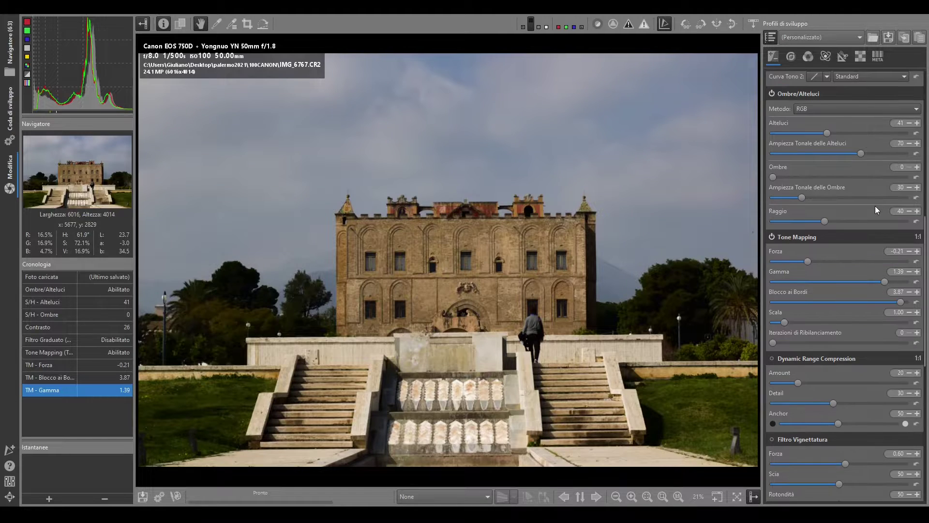
scroll(876, 193, up, 2)
scroll(880, 187, up, 3)
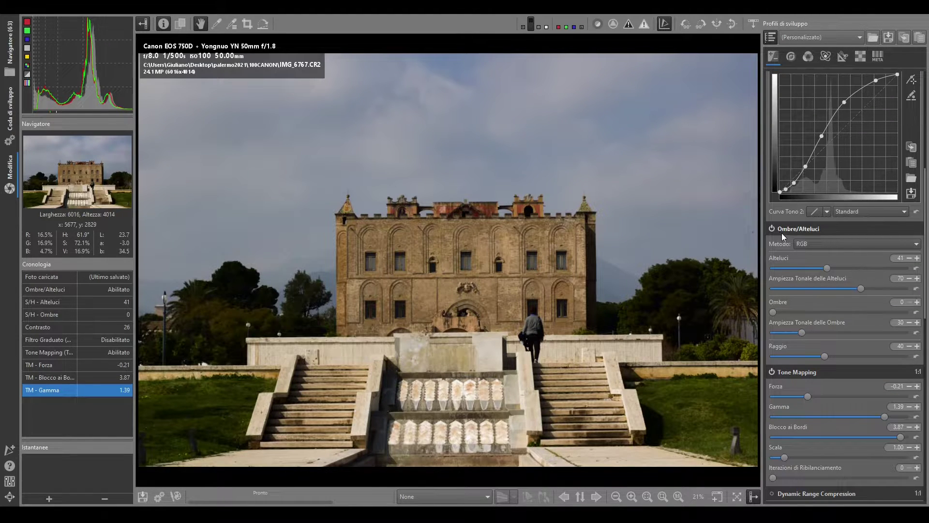
scroll(782, 234, up, 3)
scroll(841, 167, up, 1)
scroll(828, 212, up, 2)
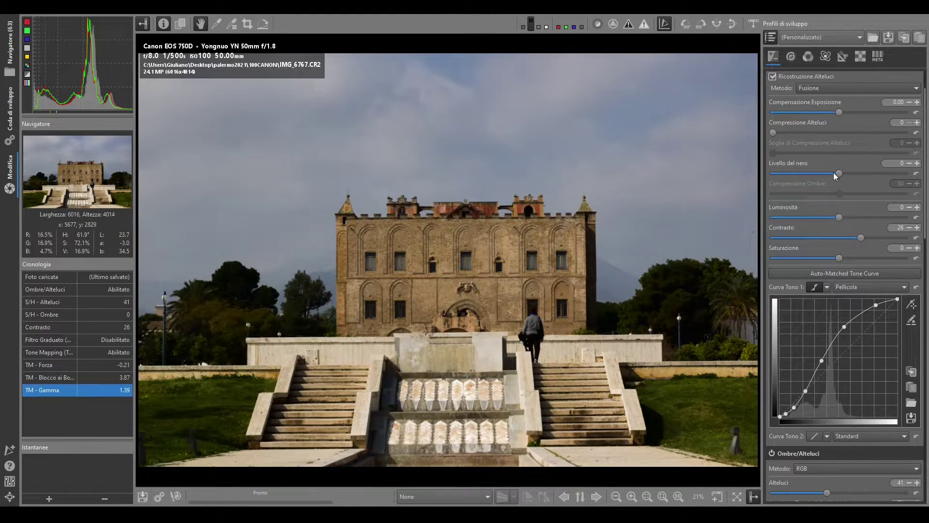
click(845, 174)
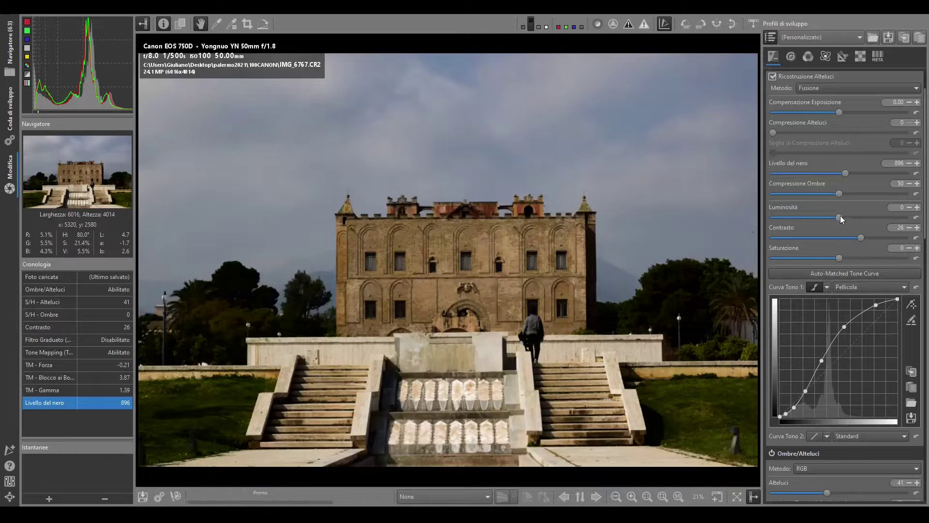
click(847, 173)
Bring the black level back down to 820
scroll(821, 193, down, 1)
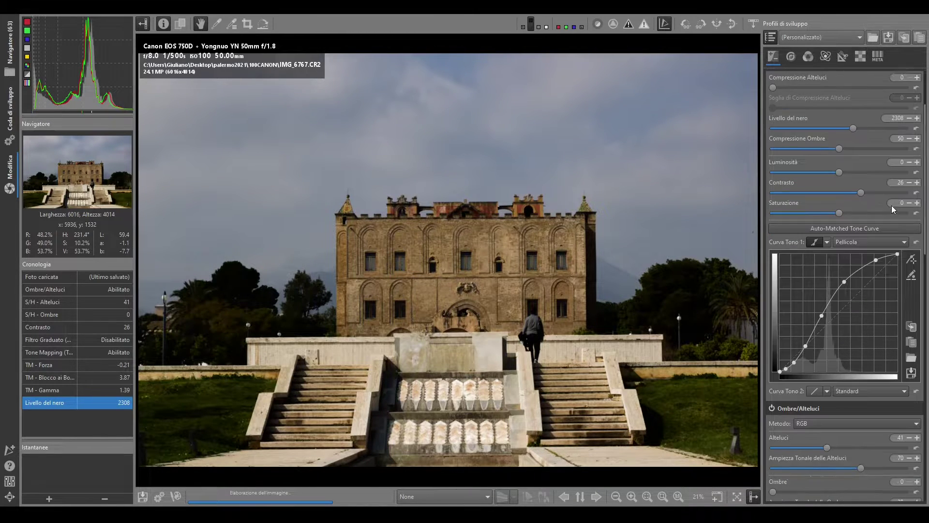
scroll(821, 189, down, 1)
scroll(821, 180, down, 1)
scroll(820, 180, up, 3)
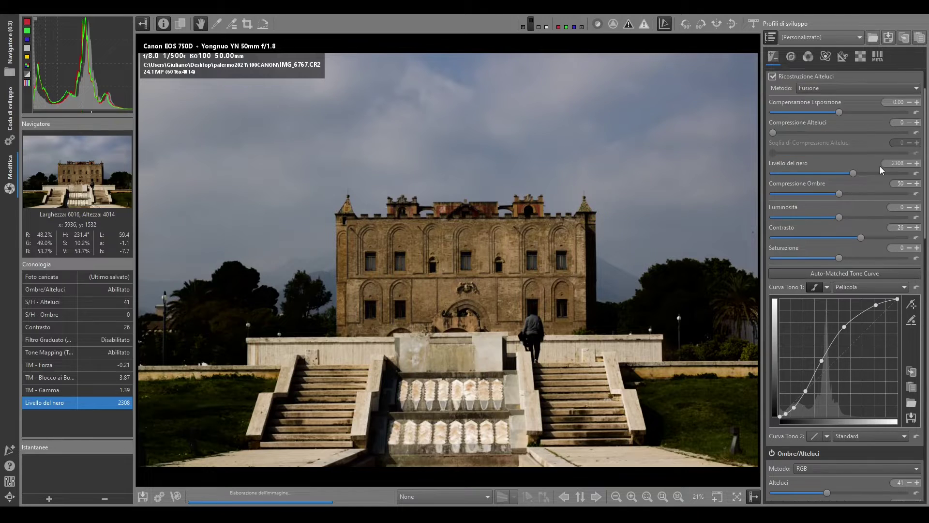
click(847, 174)
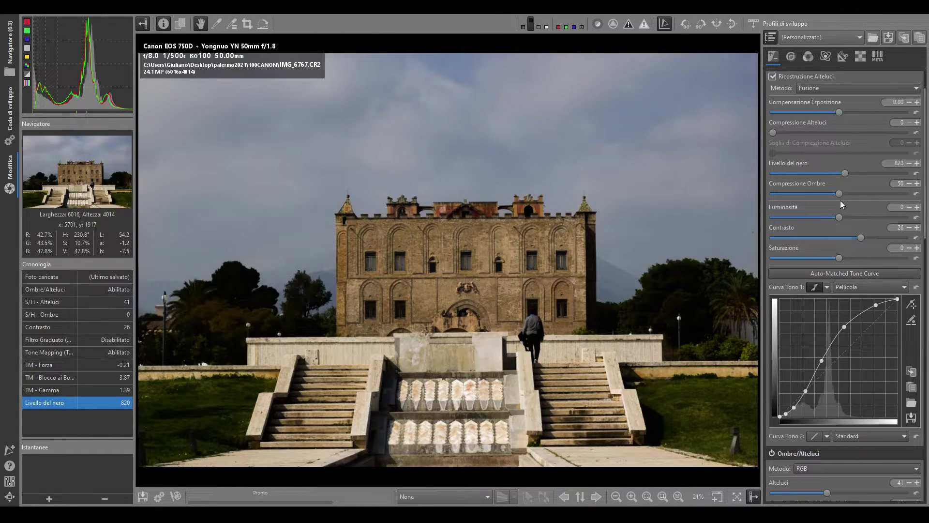
scroll(876, 249, down, 5)
scroll(877, 247, down, 4)
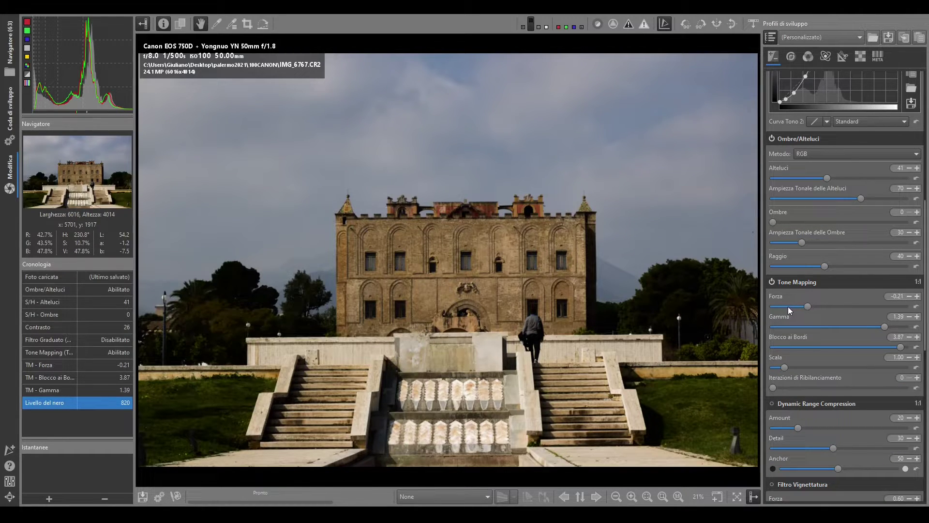
scroll(841, 290, down, 3)
scroll(856, 326, down, 2)
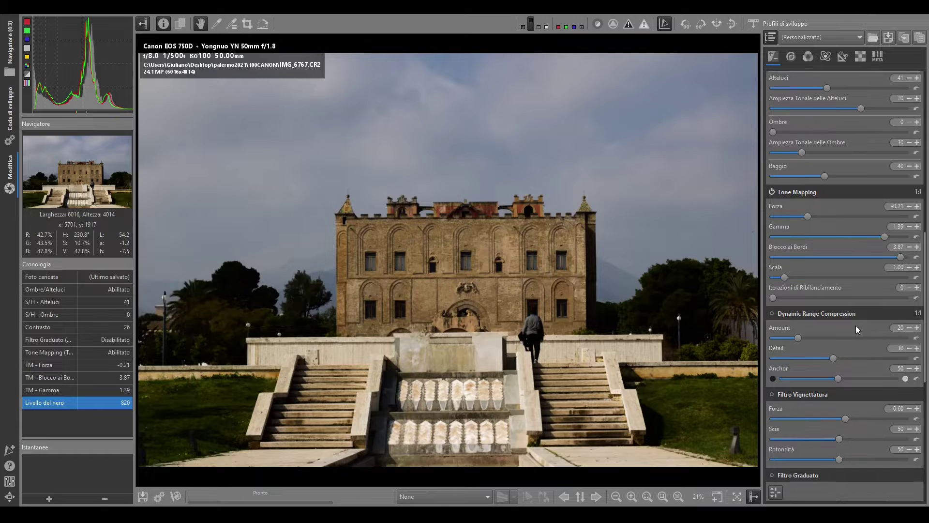
scroll(836, 321, up, 5)
scroll(818, 297, up, 3)
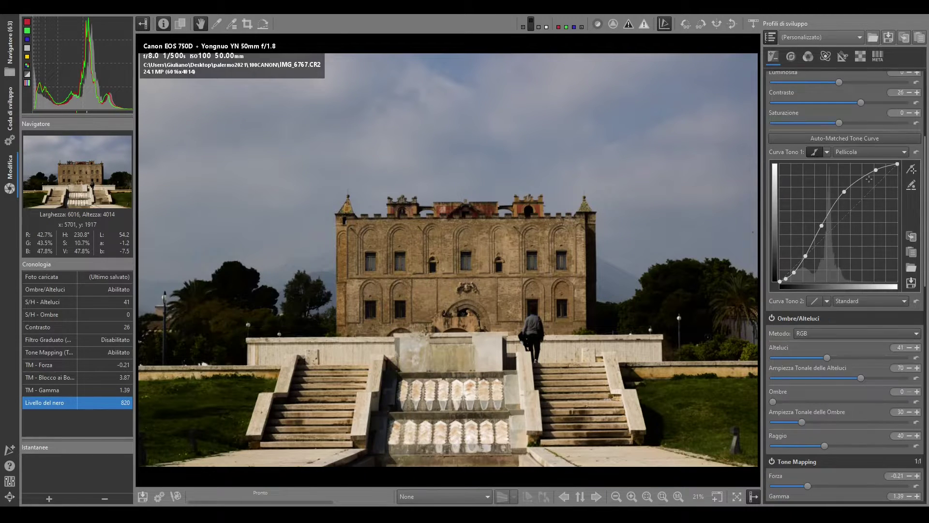
Enable vibrance and set pastel tones to 3 after briefly trying 20
click(808, 56)
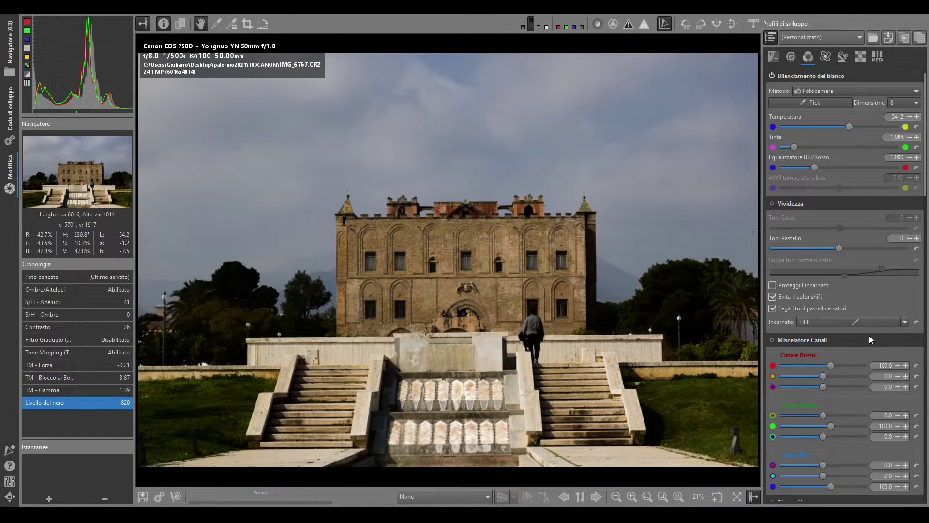
drag(840, 248, 853, 248)
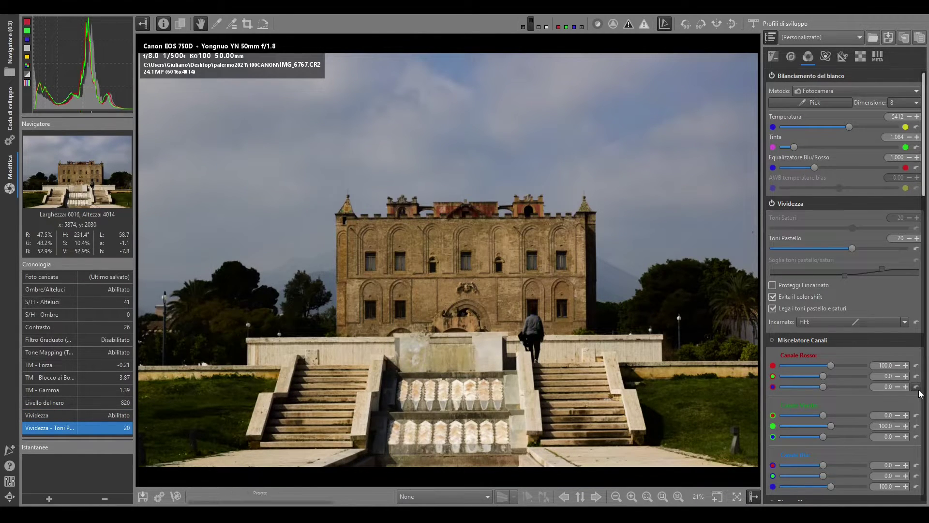
click(842, 247)
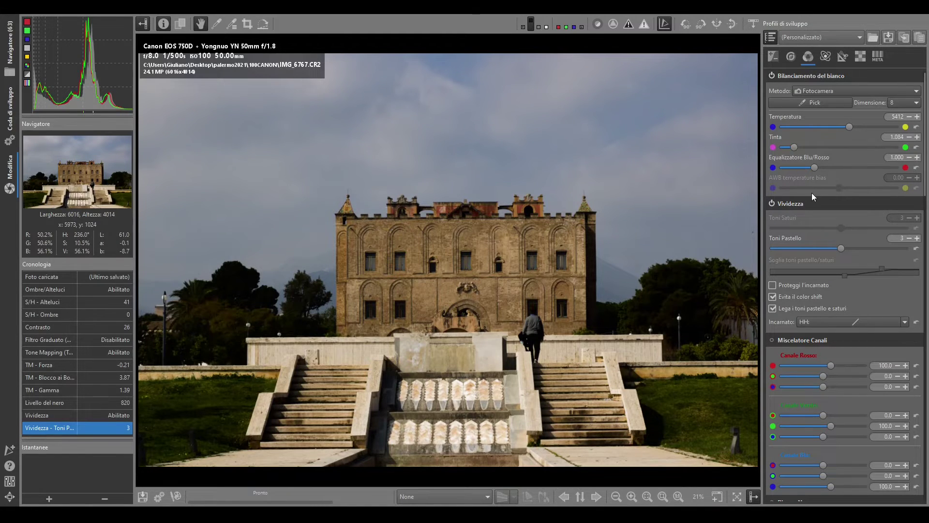
click(773, 56)
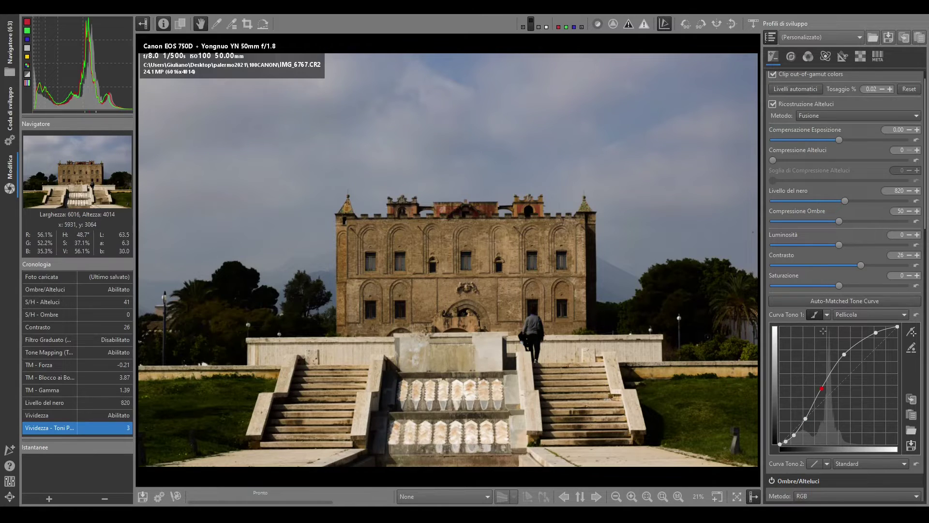
scroll(835, 305, down, 2)
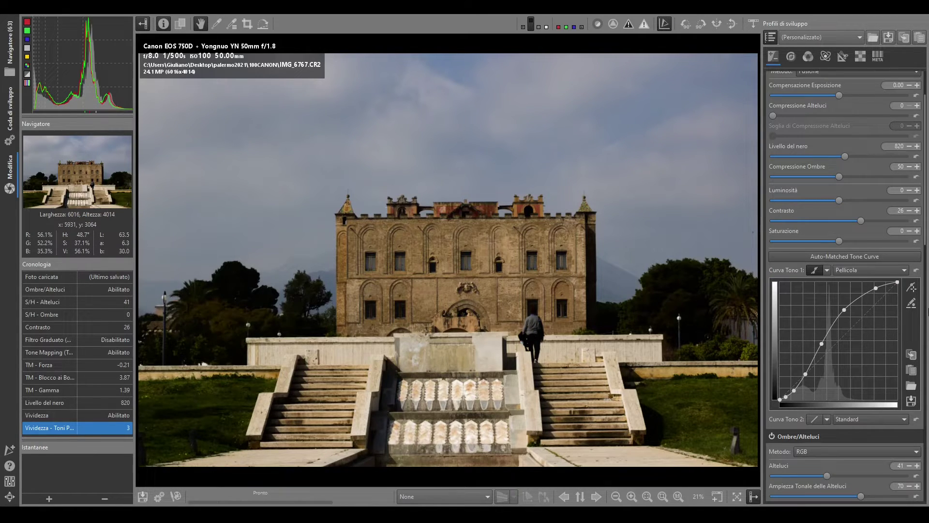